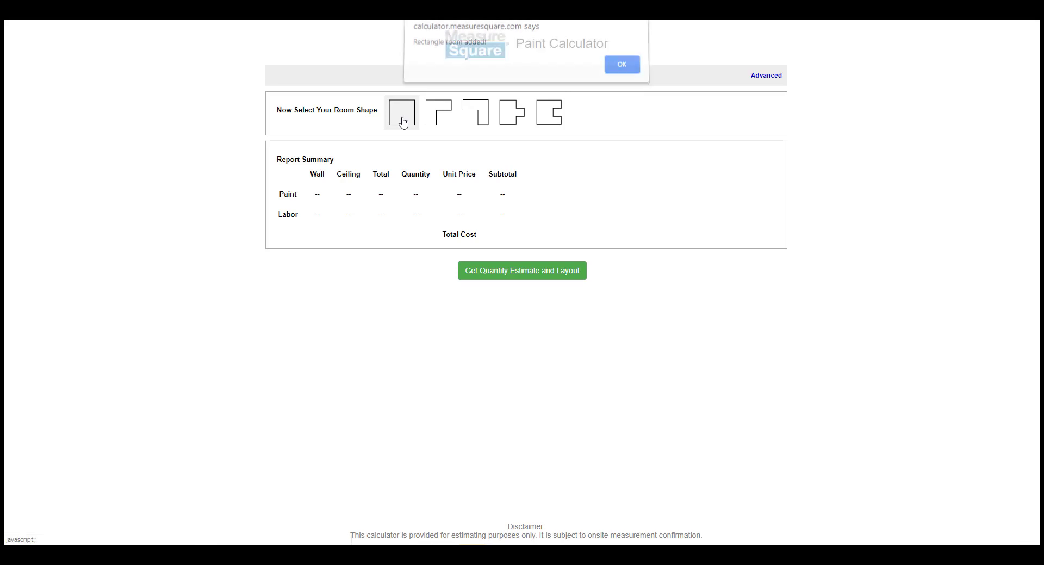
Finish adding the rectangular room and set its width to 15 feet and its height to 9 feet 6 inches.
click(609, 75)
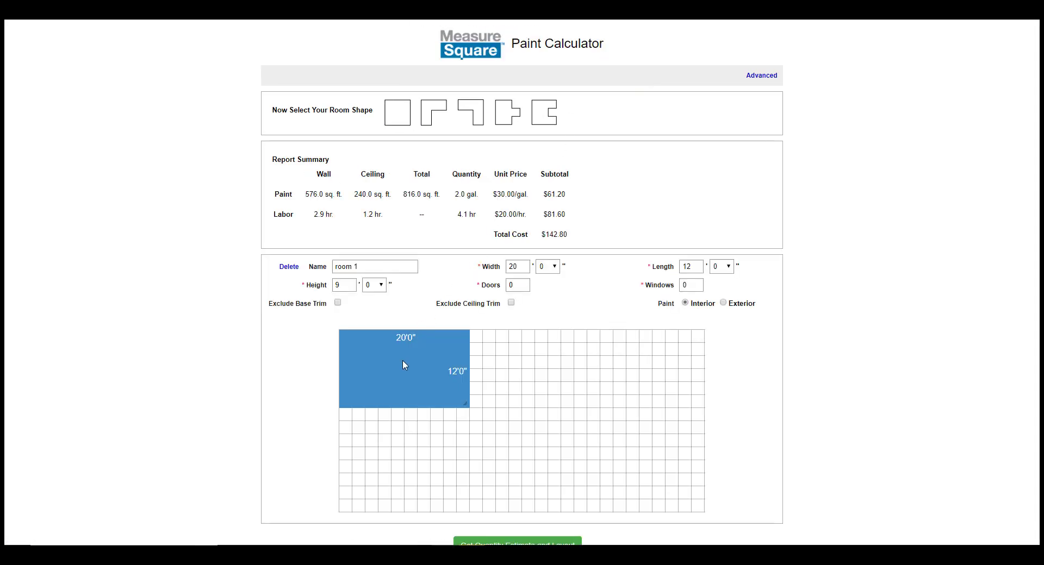
double_click(517, 266)
text(15)
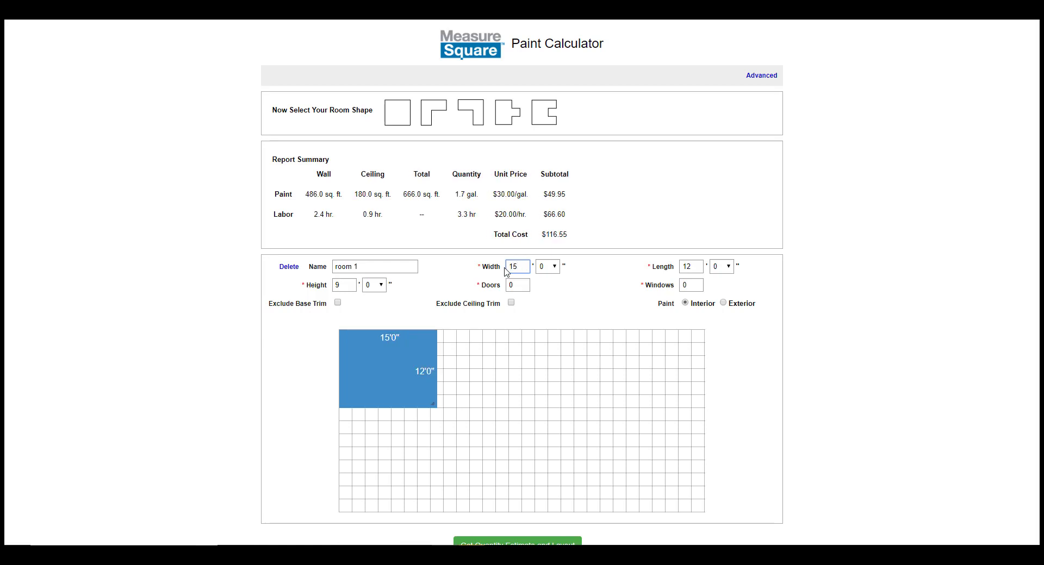
click(379, 287)
click(380, 352)
Resize room 1 on the layout grid to about 17'11" wide and 12'11" long.
drag(436, 373, 455, 375)
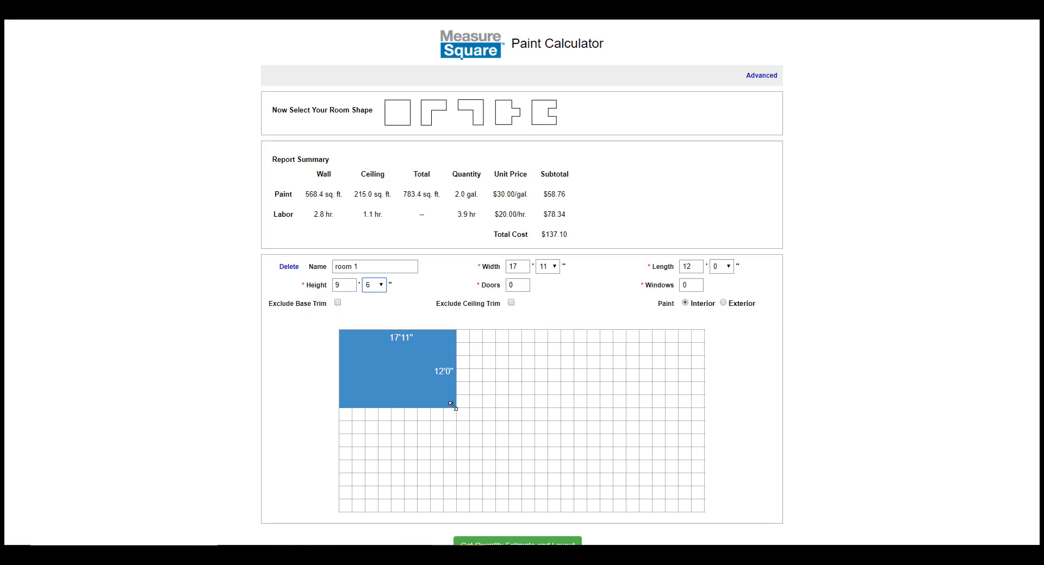
mouse_move(453, 405)
mouse_down()
mouse_move(488, 427)
mouse_move(453, 412)
mouse_up()
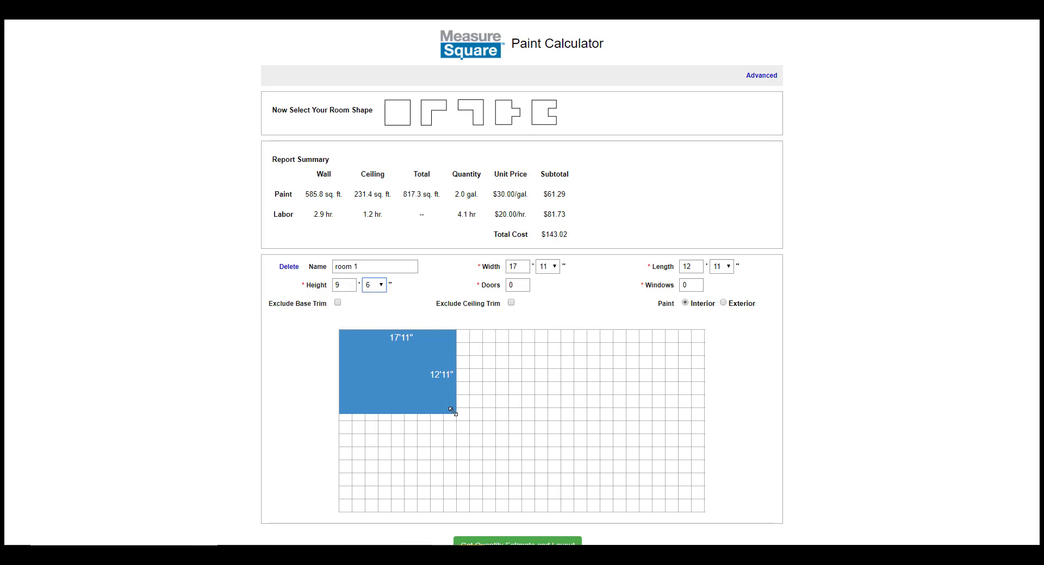
Give room 1 one door and one window.
scroll(544, 386, down, 2)
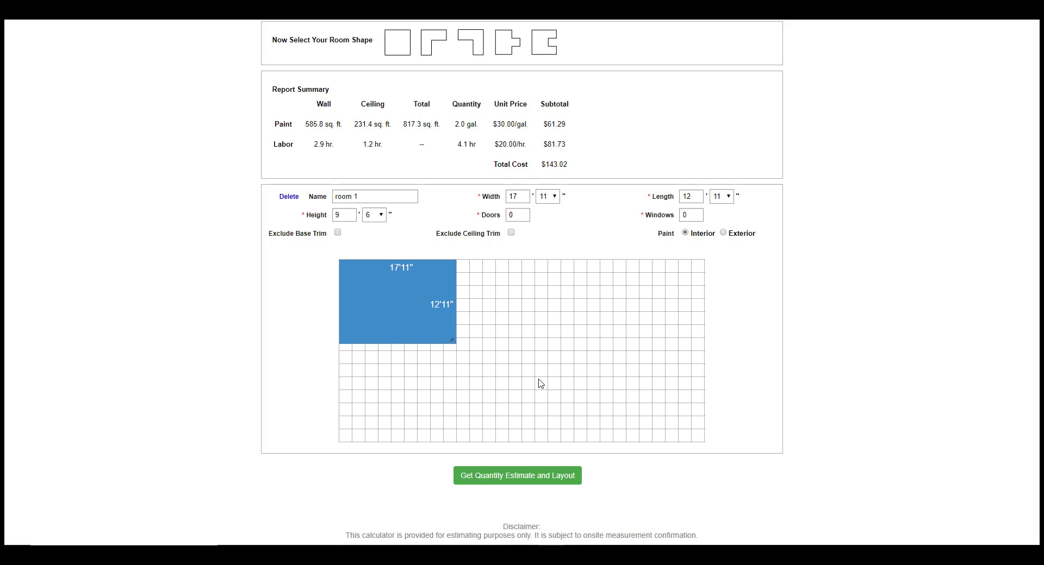
click(525, 215)
click(700, 213)
click(546, 165)
Exclude the base trim and ceiling trim from room 1 and set its paint type to Exterior.
click(338, 233)
click(512, 233)
click(723, 233)
Add a second room with the L shape whose short leg extends from the upper right.
scroll(687, 237, up, 2)
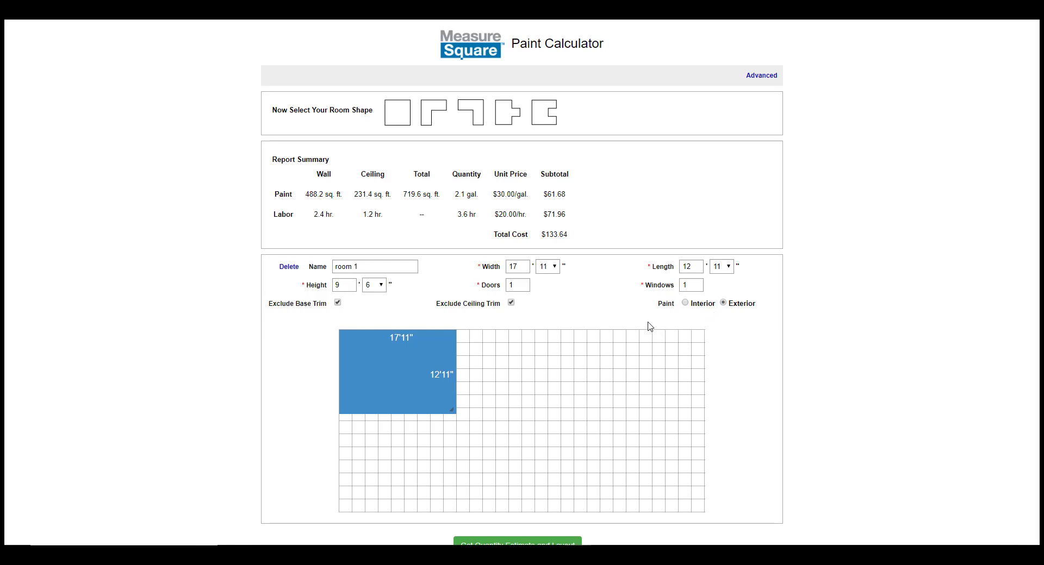
click(427, 120)
click(621, 66)
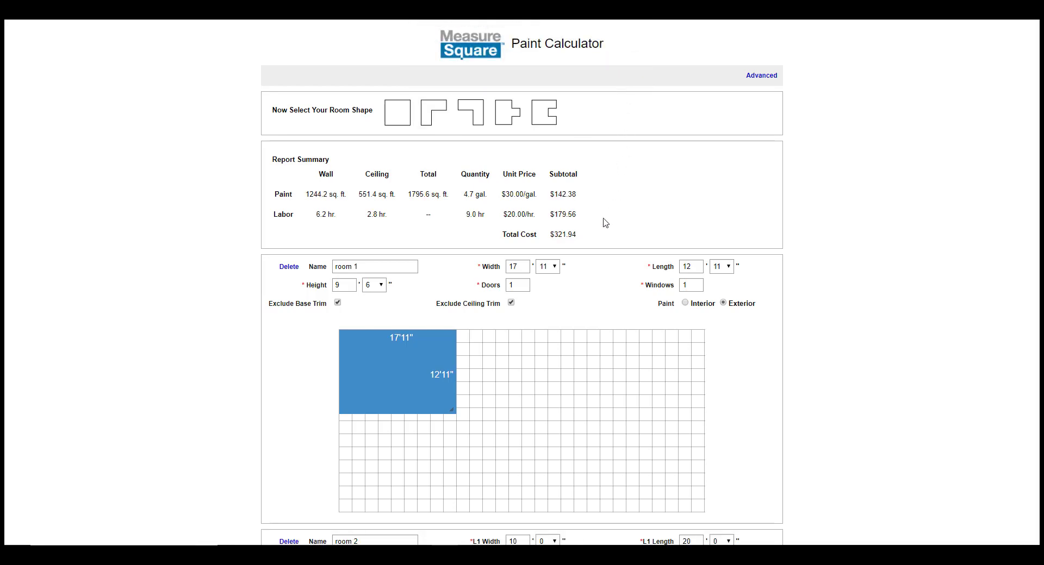
Set room 2's L1 width to 15 feet and stretch its L2 section to about 16'10" wide.
scroll(602, 224, down, 7)
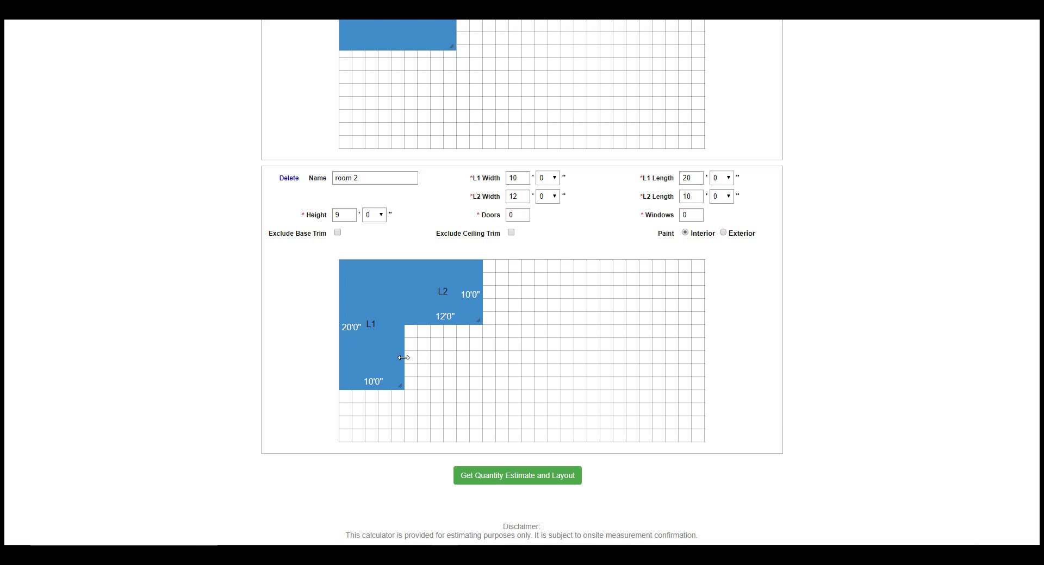
double_click(529, 177)
text(15)
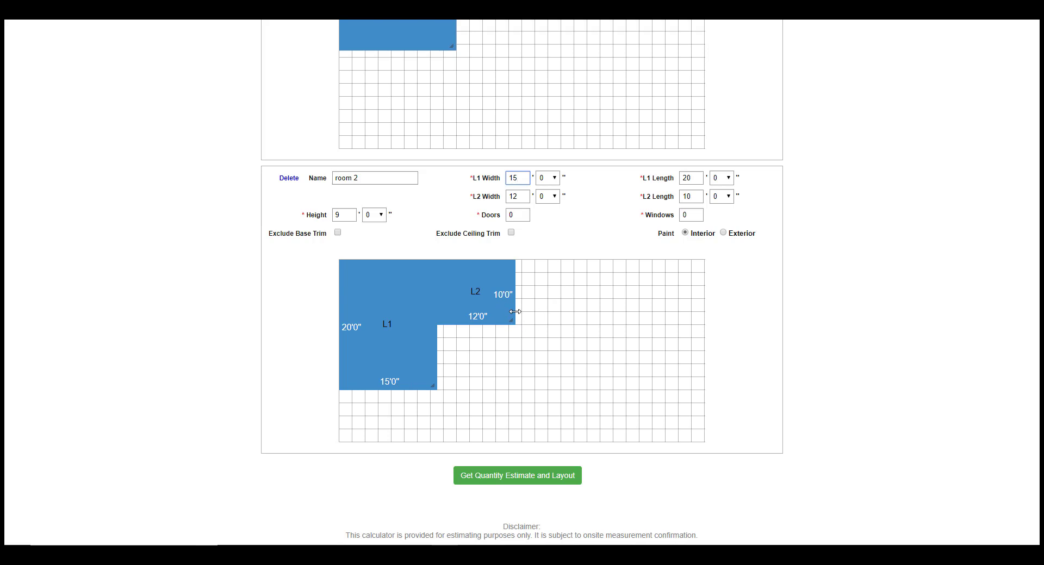
drag(515, 312, 547, 314)
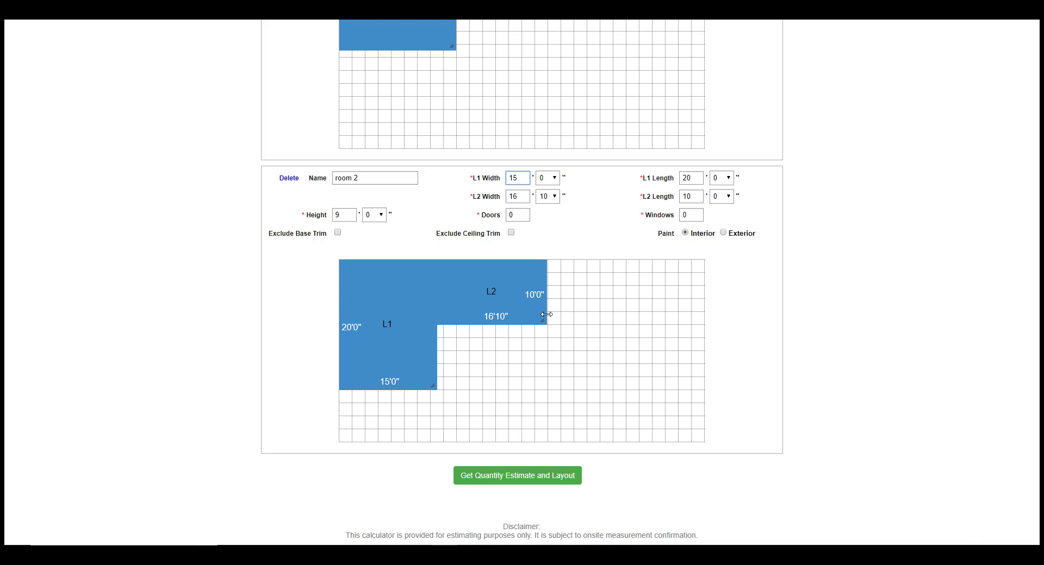
Add a convex room and a concave room to the estimate.
scroll(547, 314, up, 7)
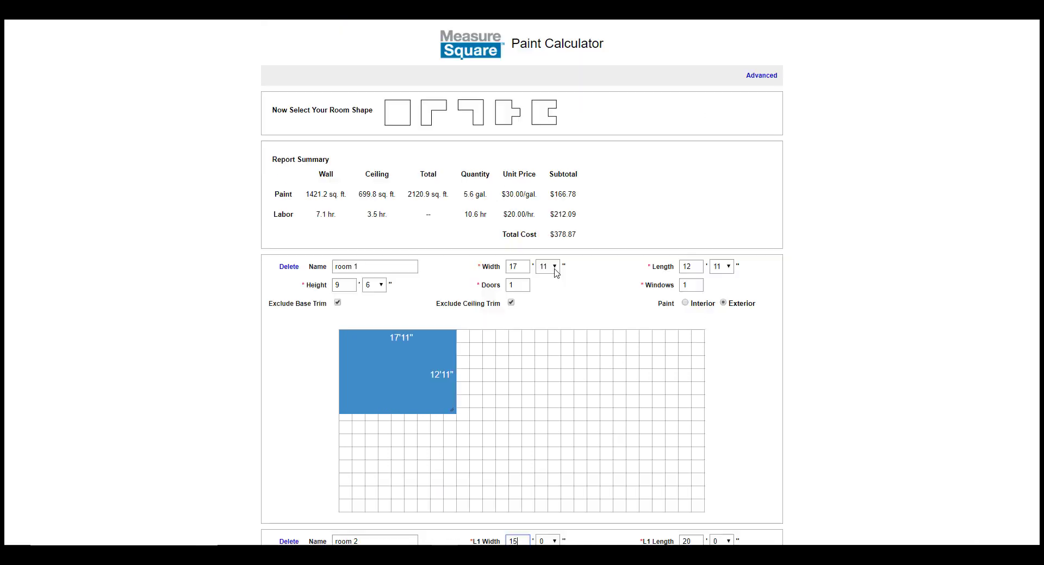
click(506, 128)
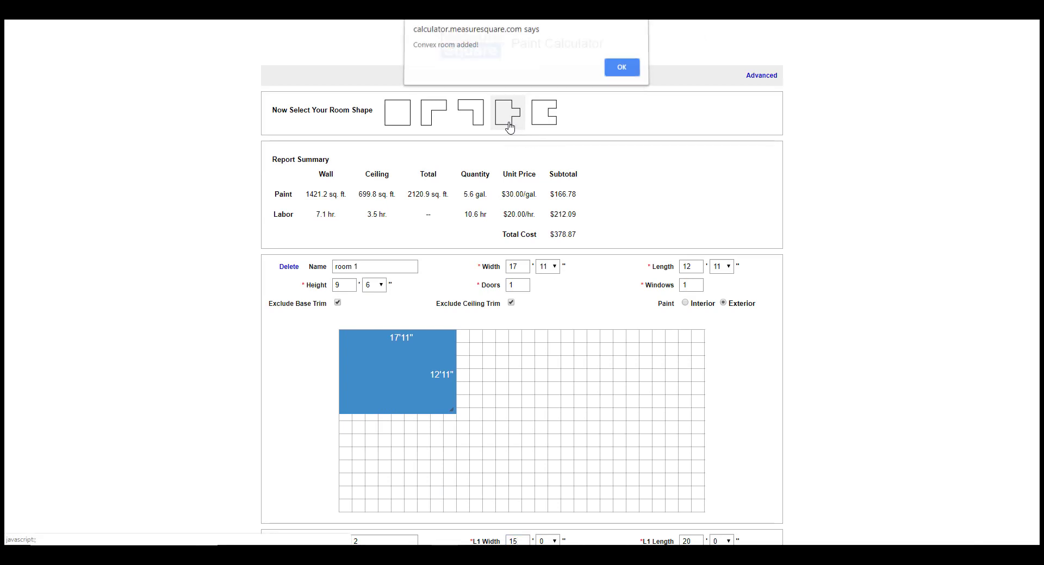
click(622, 70)
click(551, 122)
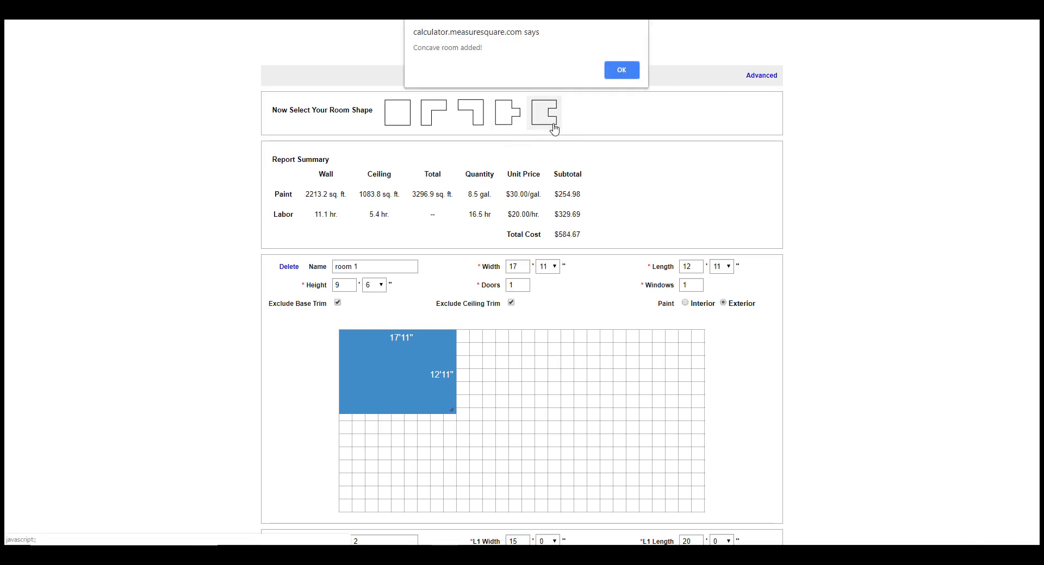
click(621, 70)
Review the layouts and dimensions of the added rooms and the report summary.
scroll(615, 240, down, 11)
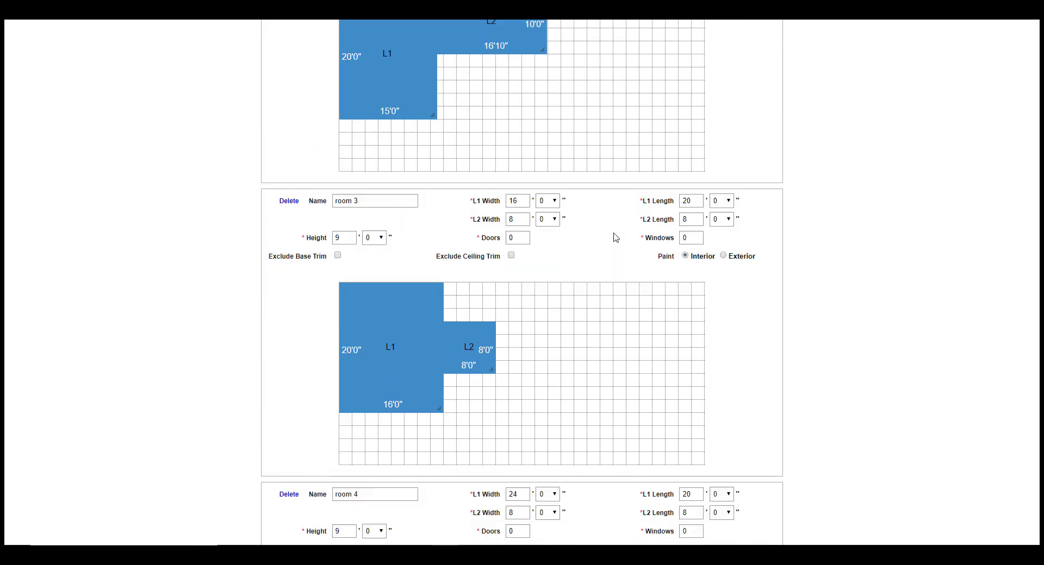
scroll(615, 238, down, 6)
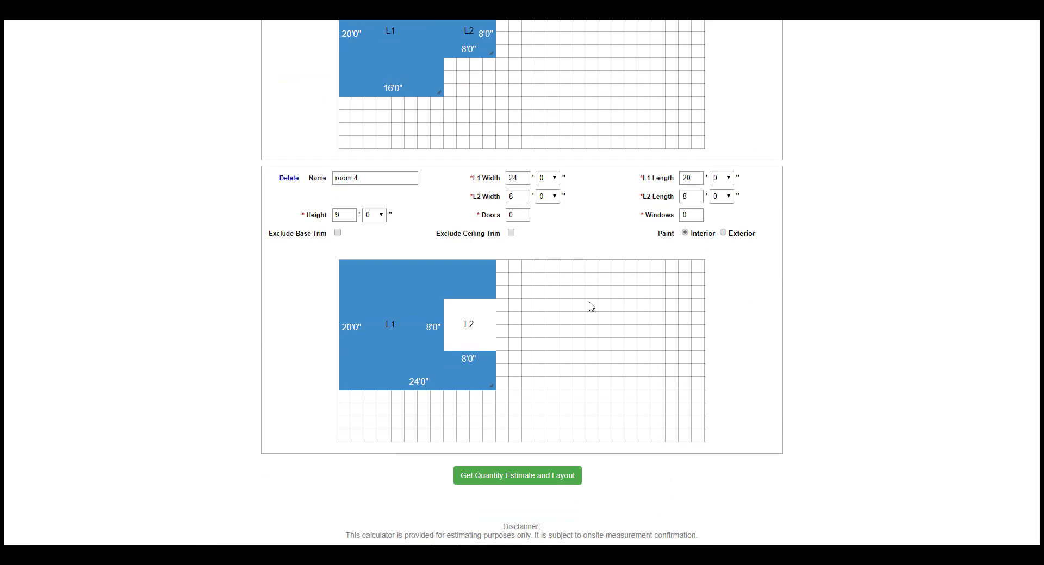
scroll(590, 305, up, 2)
scroll(568, 351, up, 1)
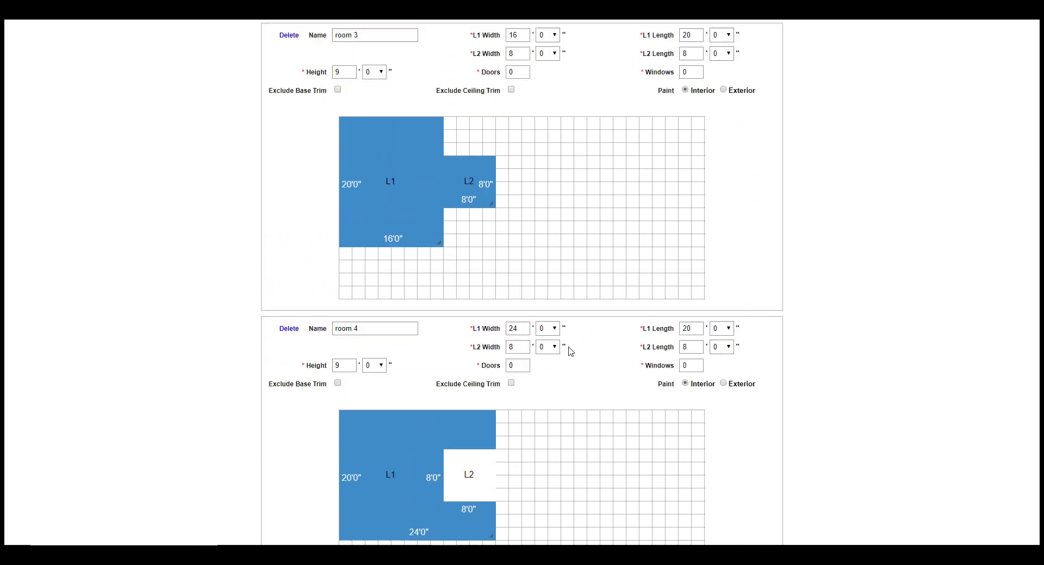
scroll(569, 351, up, 6)
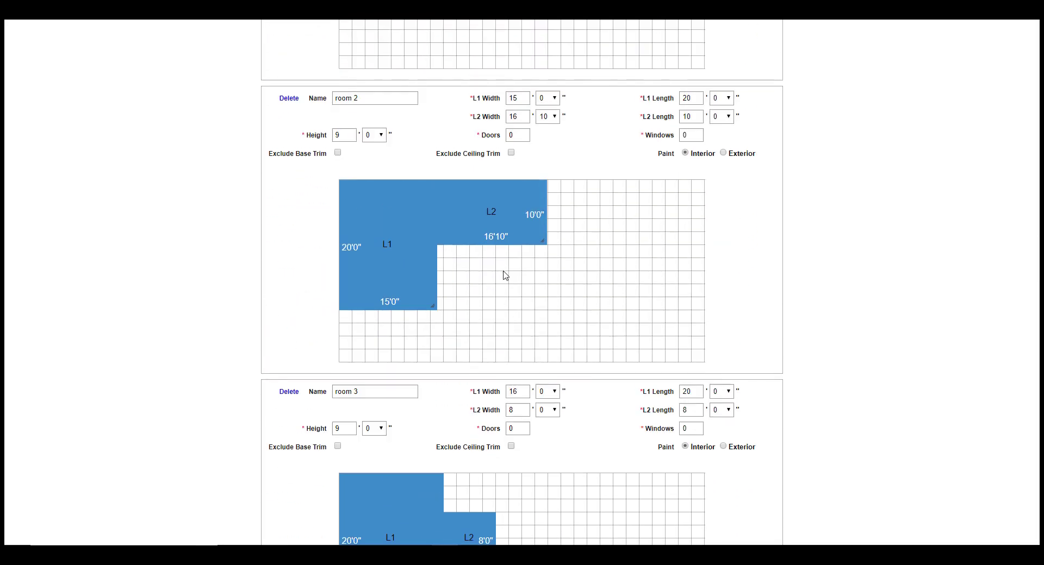
scroll(504, 273, up, 1)
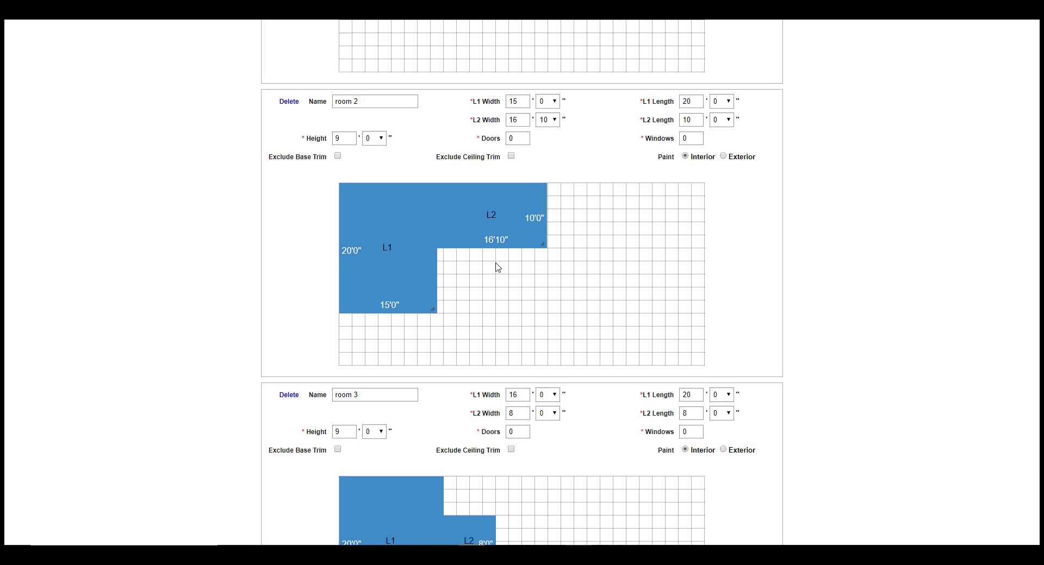
scroll(549, 260, up, 8)
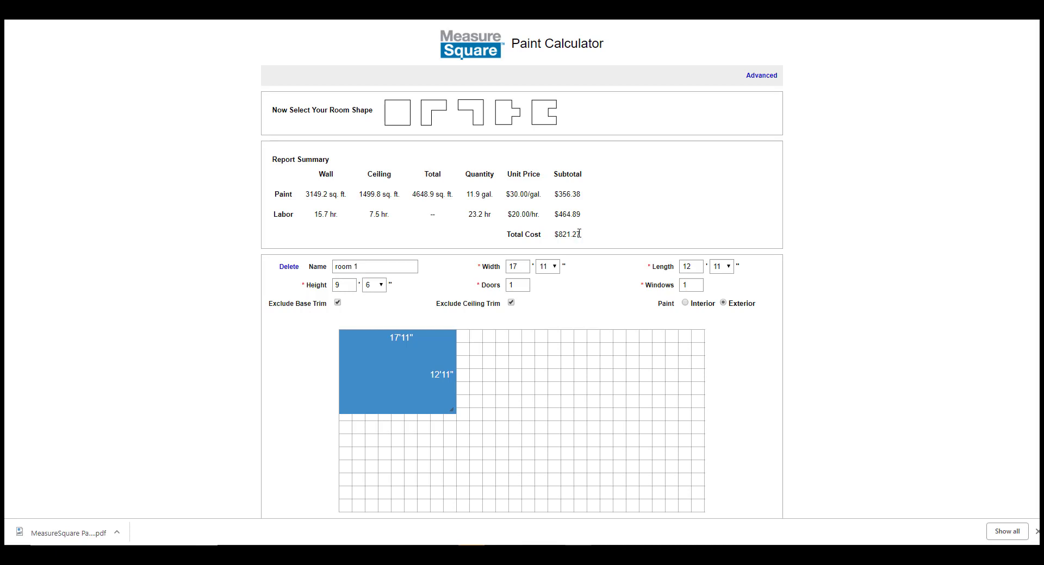
Show the advanced settings and switch the measure system to Metric.
click(760, 76)
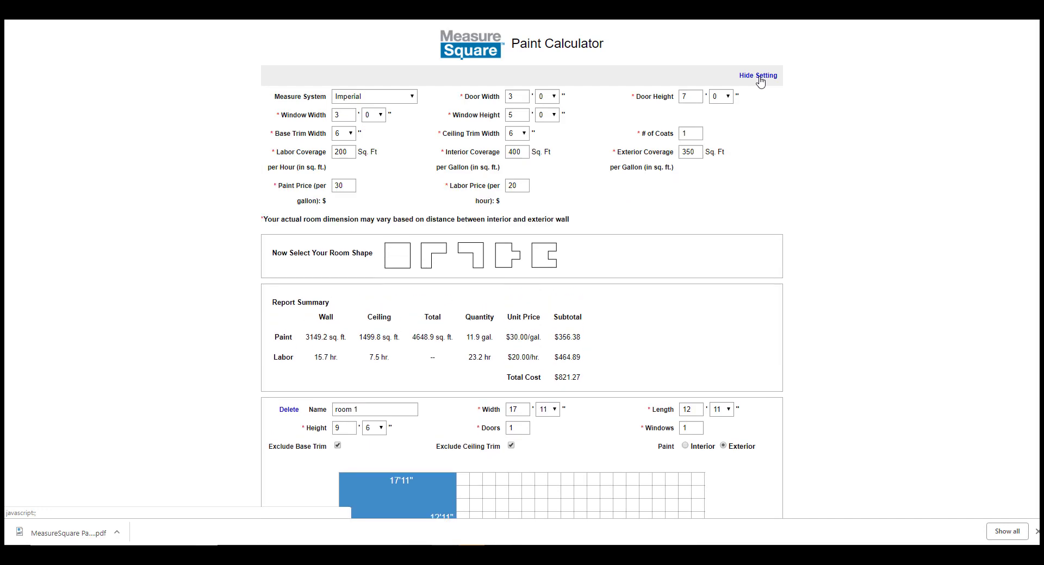
click(381, 98)
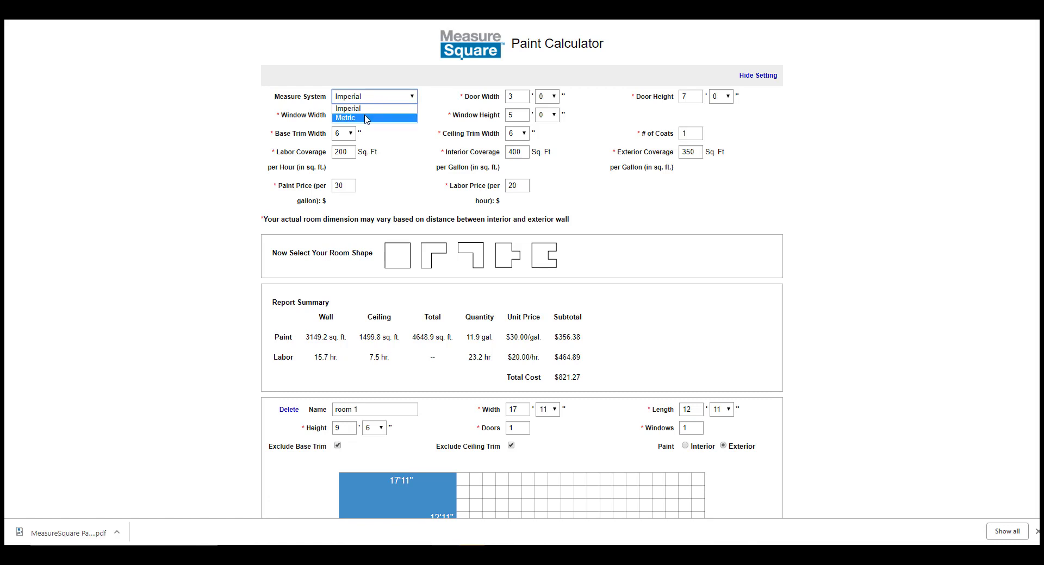
click(366, 118)
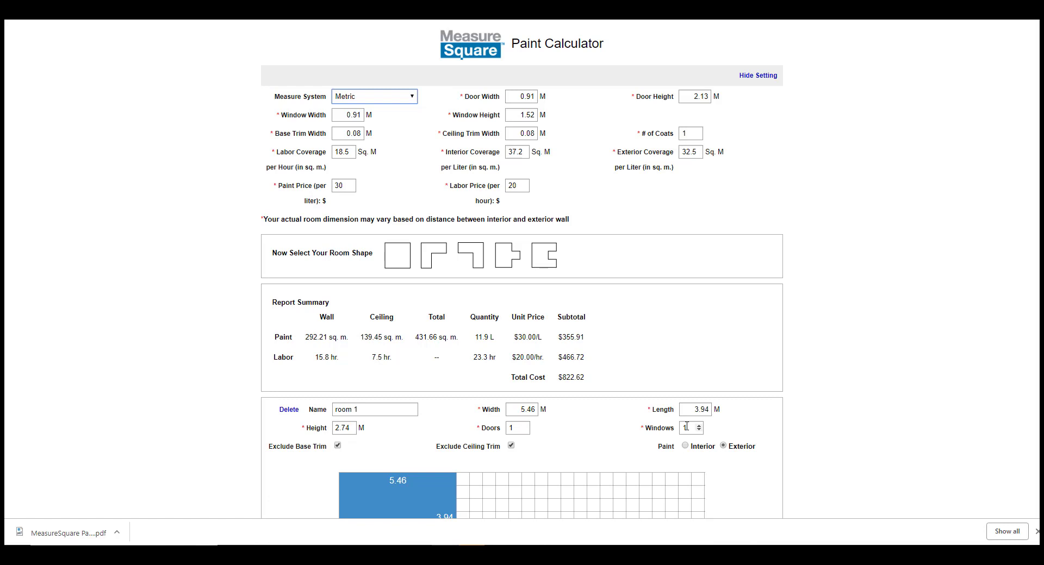
Return the measure system to Imperial and set the base trim width to 9 inches.
click(413, 97)
click(383, 108)
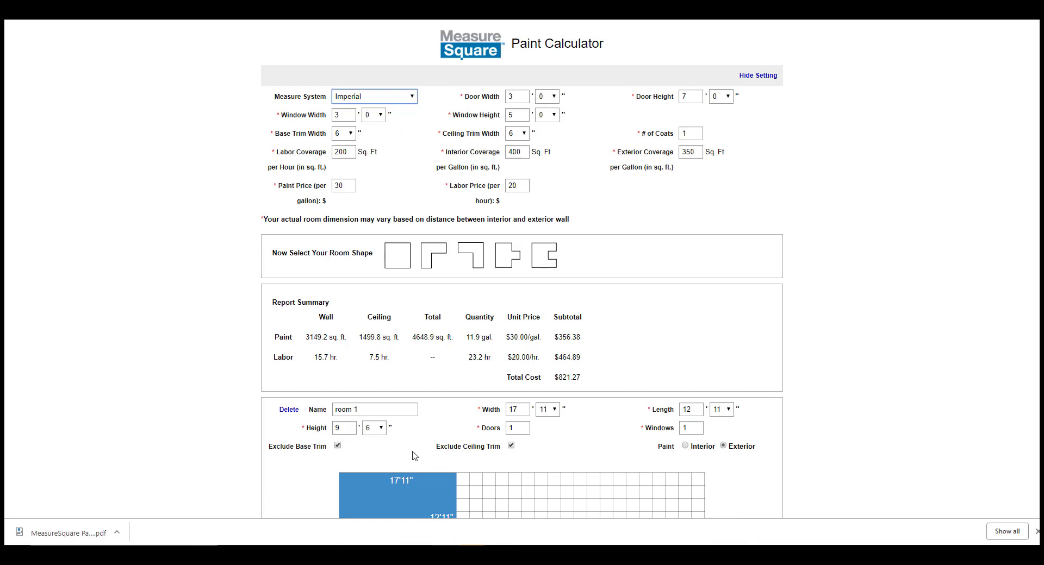
click(351, 134)
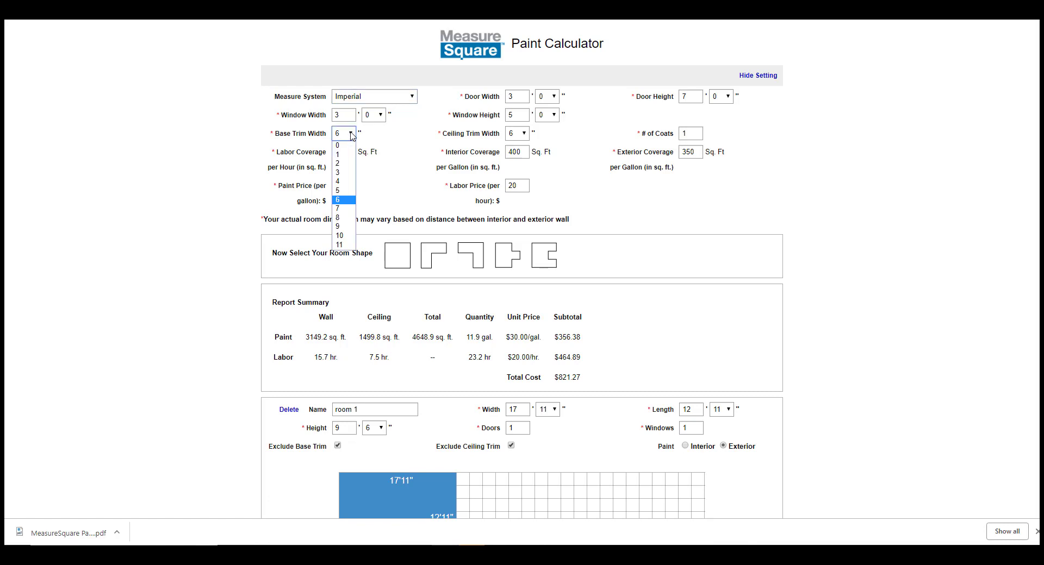
click(341, 227)
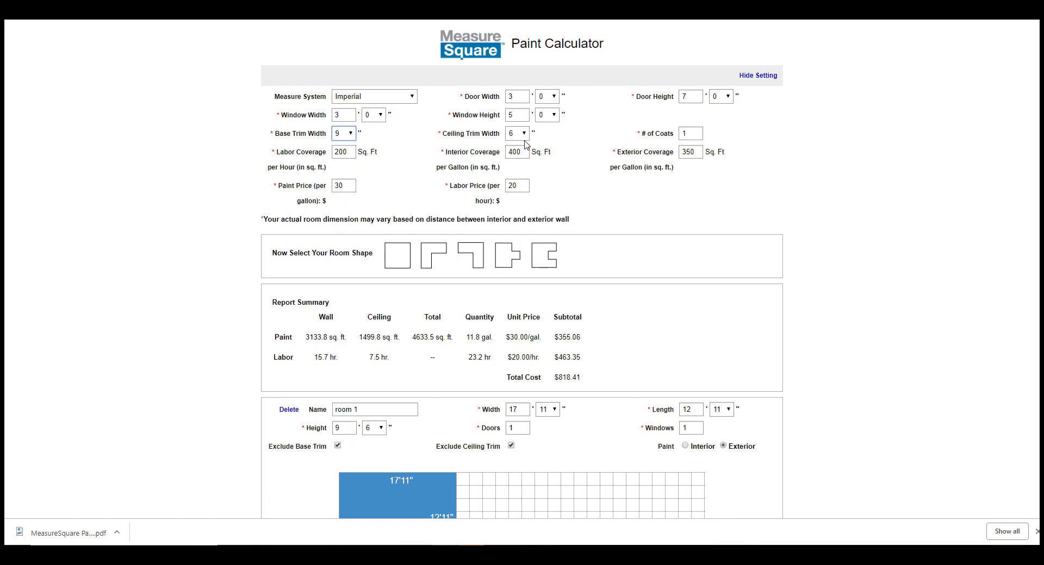
Set the labor coverage to 250 sq. ft. per hour and the interior coverage to 450 sq. ft. per gallon.
click(352, 152)
drag(352, 151, 311, 153)
text(250)
drag(525, 152, 509, 156)
text(50)
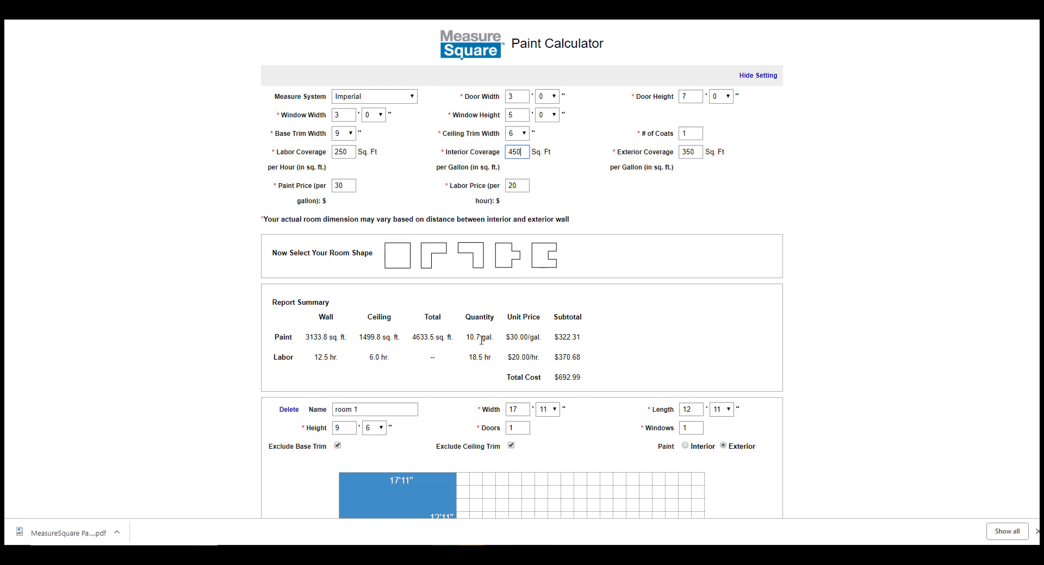
click(571, 378)
Set the paint price to $35 per gallon and the labor price to $24 per hour.
click(344, 186)
key(BackSpace)
text(5)
drag(522, 185, 514, 186)
text(4)
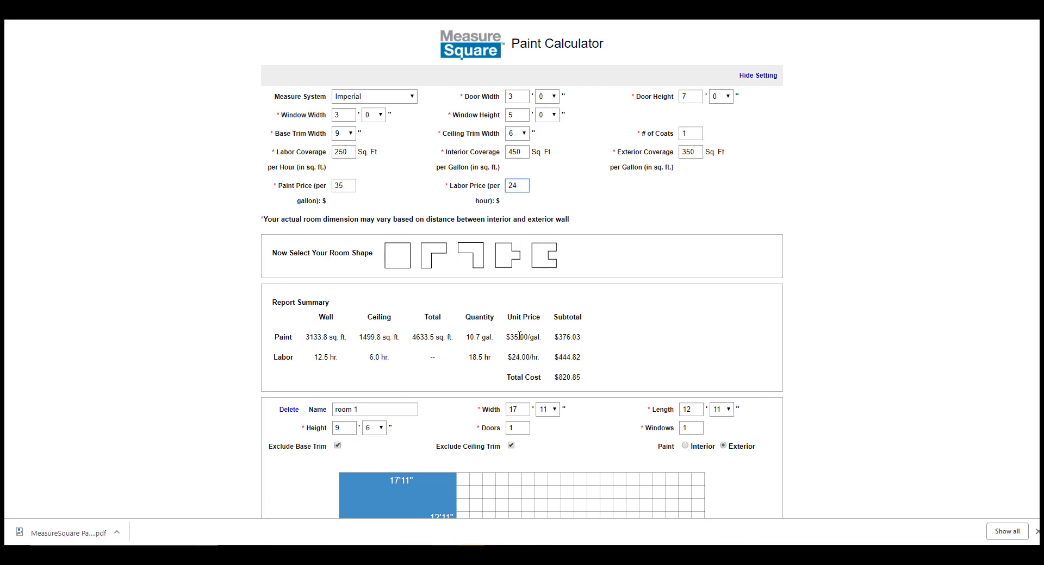
click(525, 360)
Switch the measure system to Metric and set the number of coats to 2.
click(396, 100)
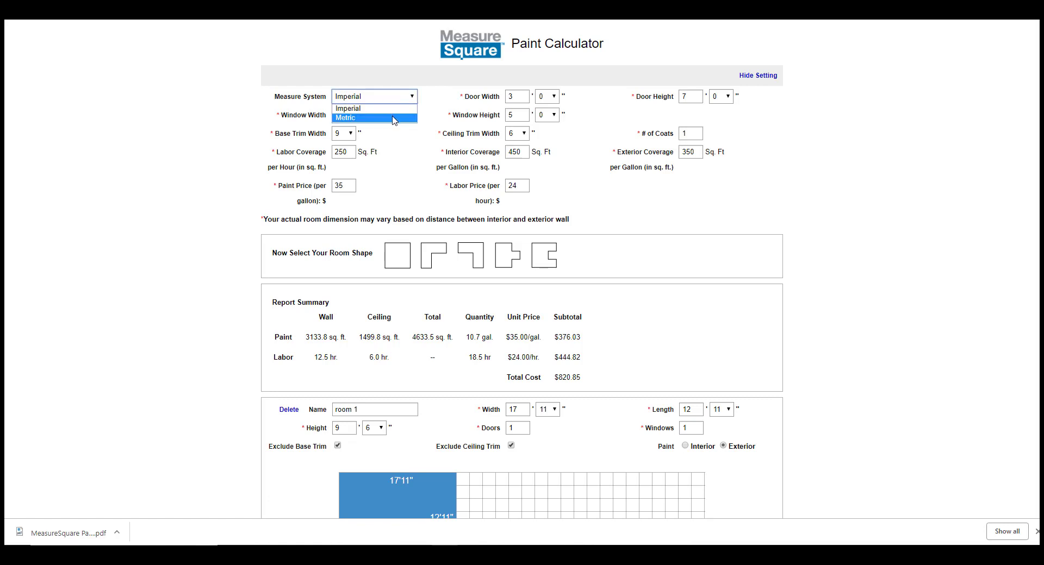
click(395, 118)
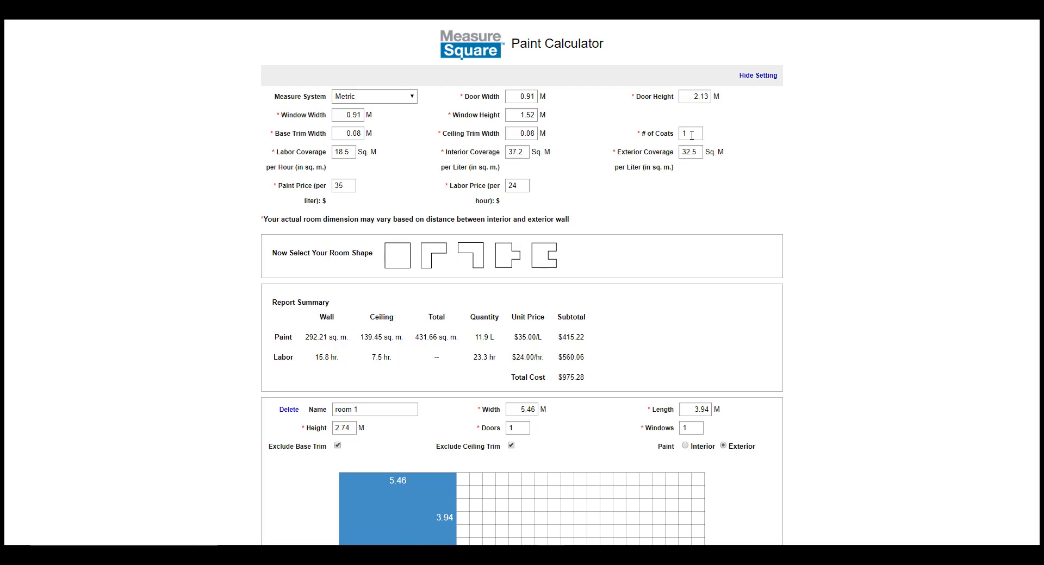
double_click(692, 131)
text(2)
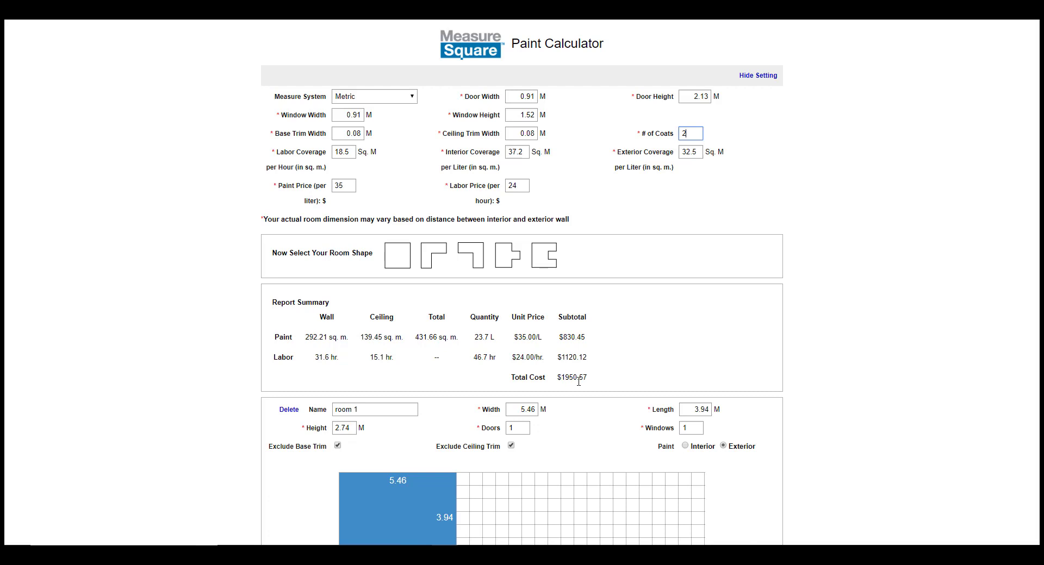
click(617, 379)
Generate the quantity estimate and layout report and open the downloaded PDF.
scroll(1020, 532, down, 20)
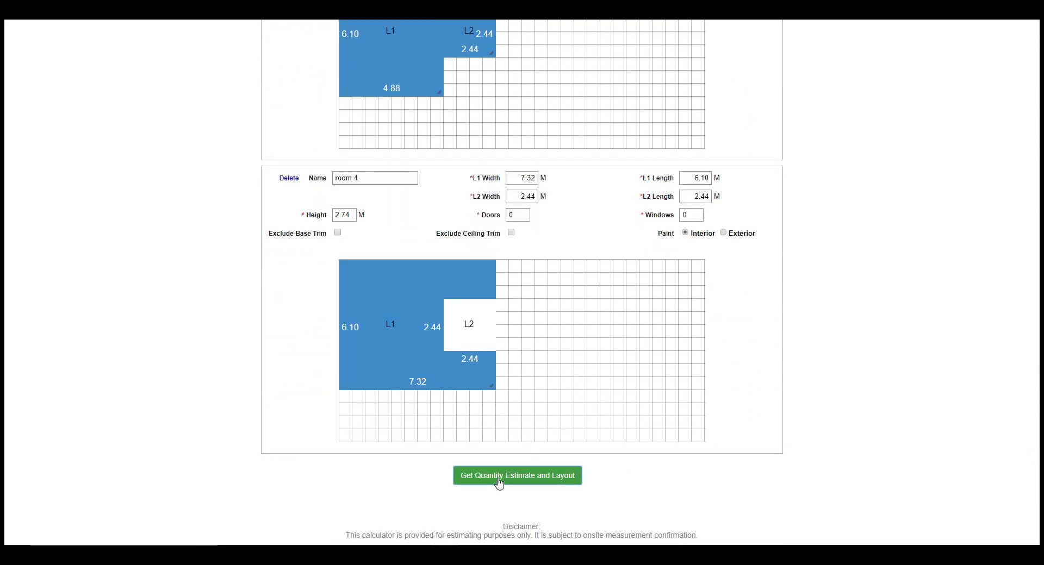
click(498, 478)
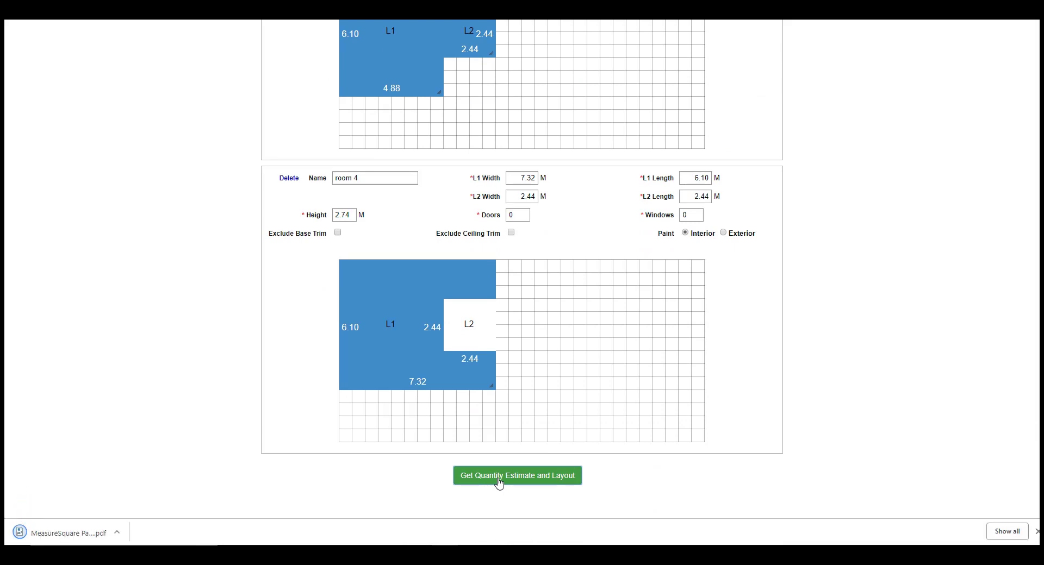
click(93, 533)
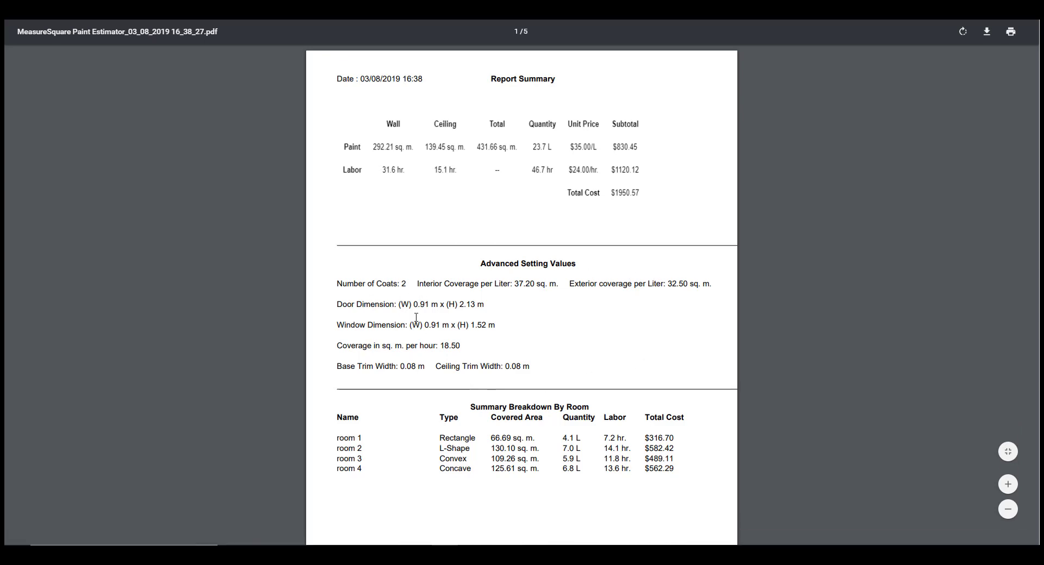
Review the report's cost breakdown by room and the individual room detail pages.
scroll(448, 362, down, 2)
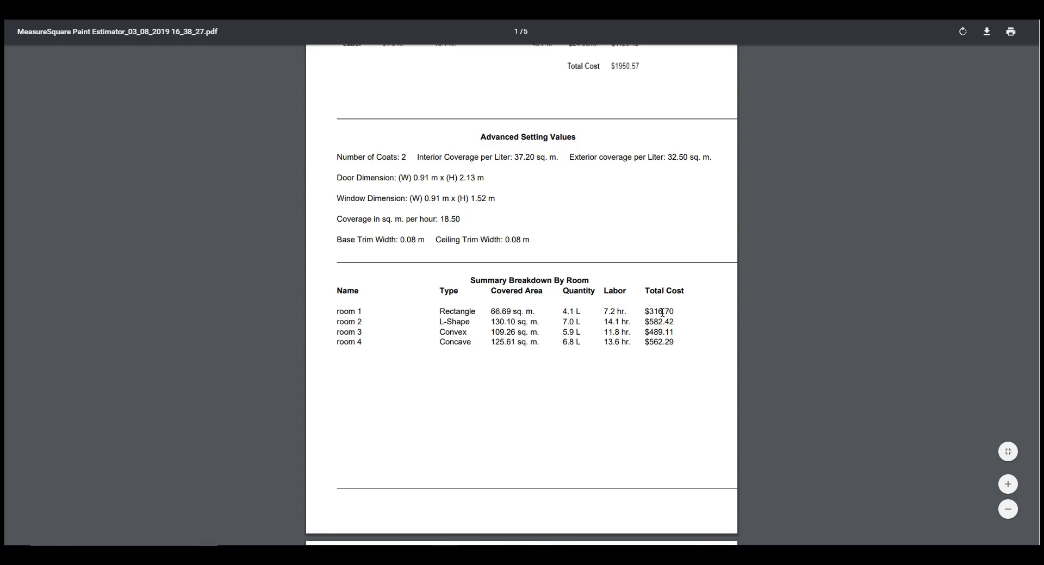
scroll(662, 313, down, 7)
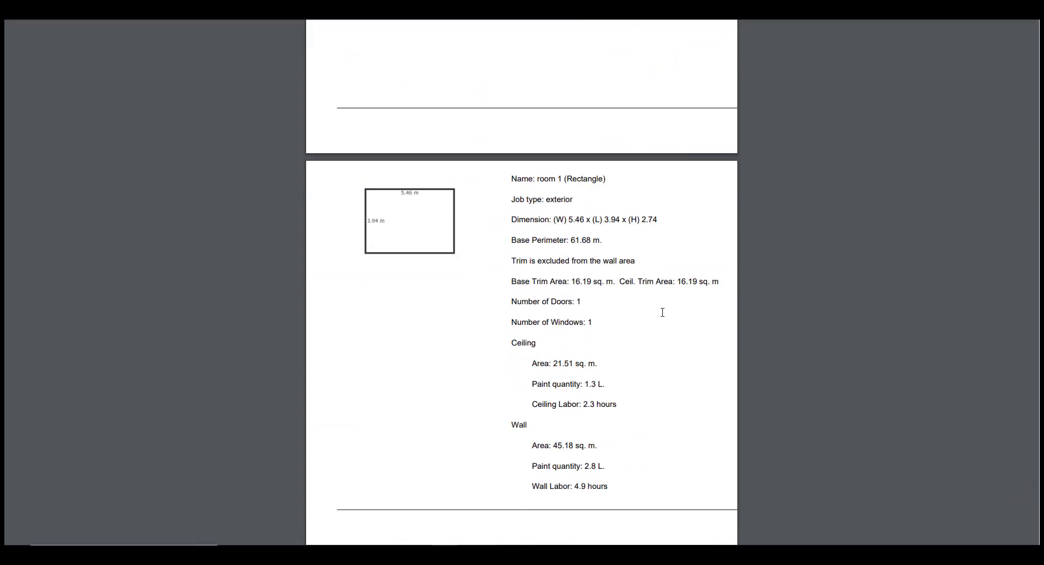